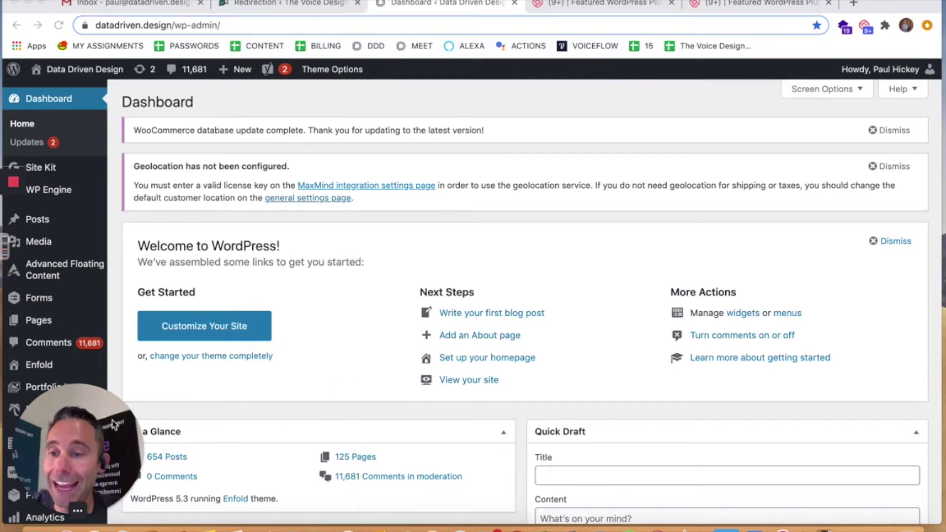
scroll(85, 235, down, 10)
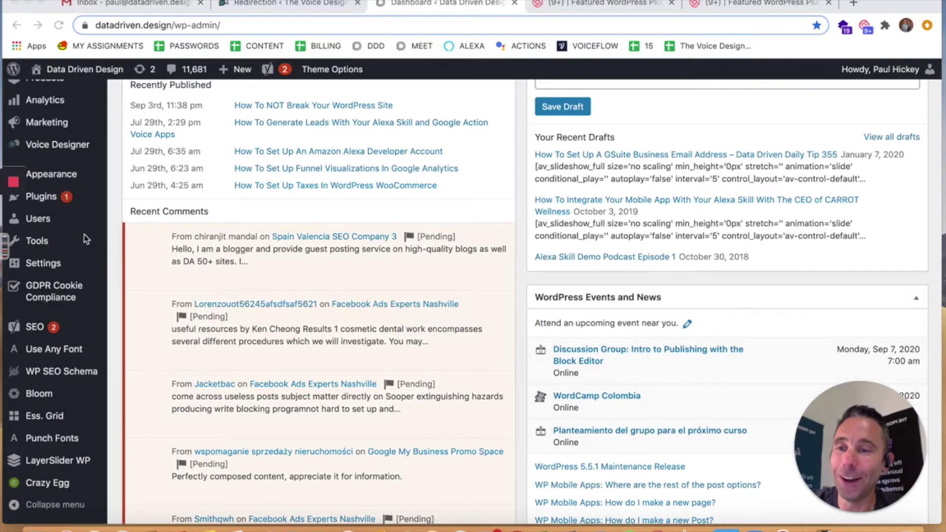
Step: Go from the Dashboard sidebar to the Installed Plugins page
click(42, 196)
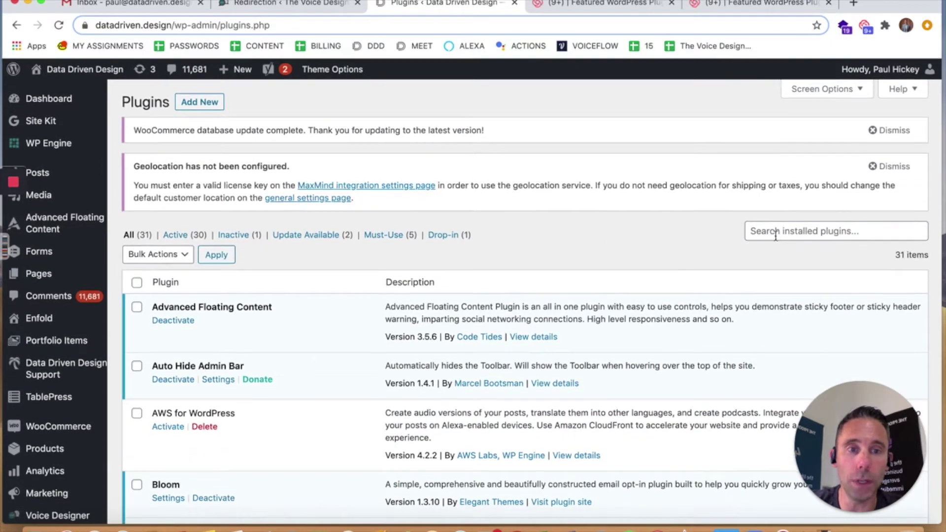
Step: Use Add New on the Plugins page to reach Add Plugins
click(212, 104)
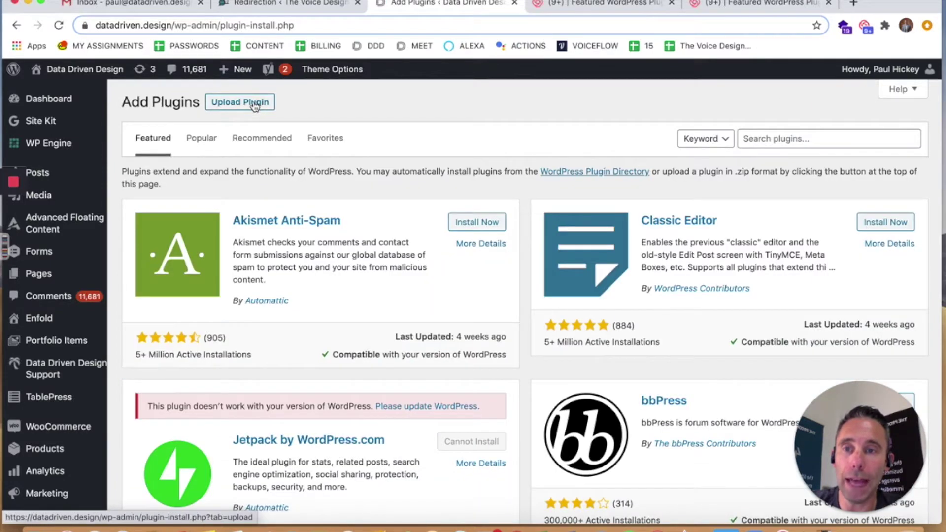
Step: Search for 'redirection', confirm Redirection is already active, and go to its Redirections page
click(781, 139)
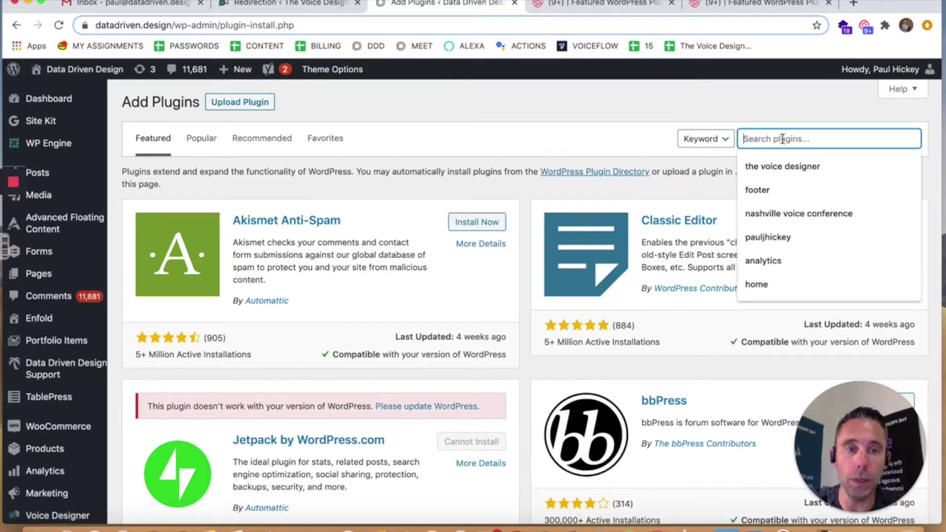
text(red)
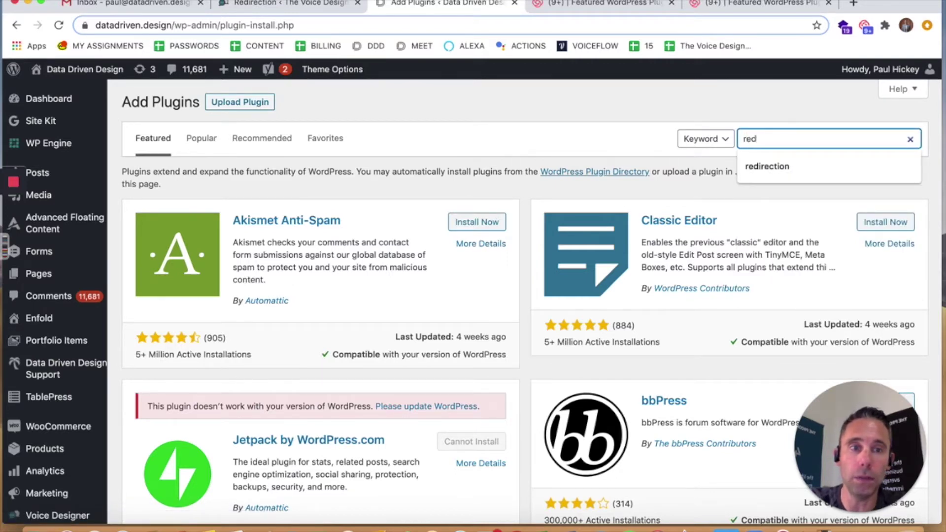
text(irection)
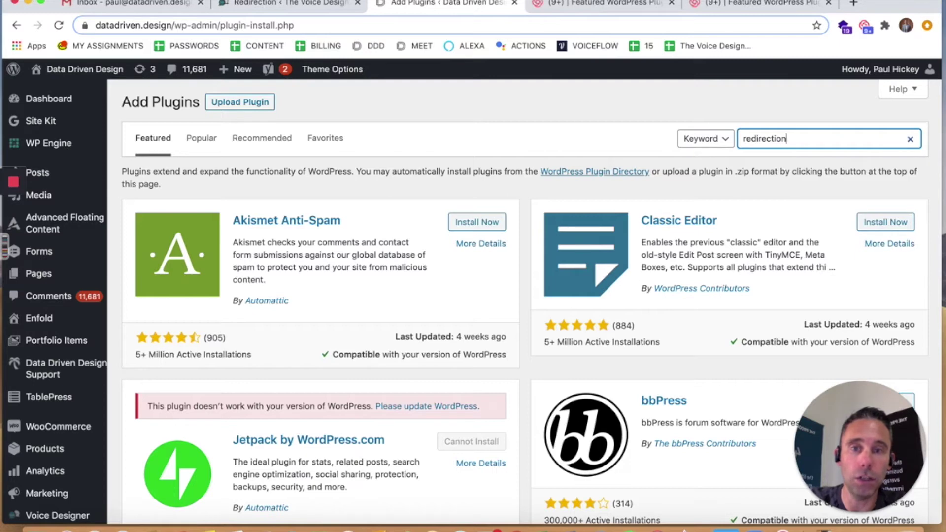
key(Return)
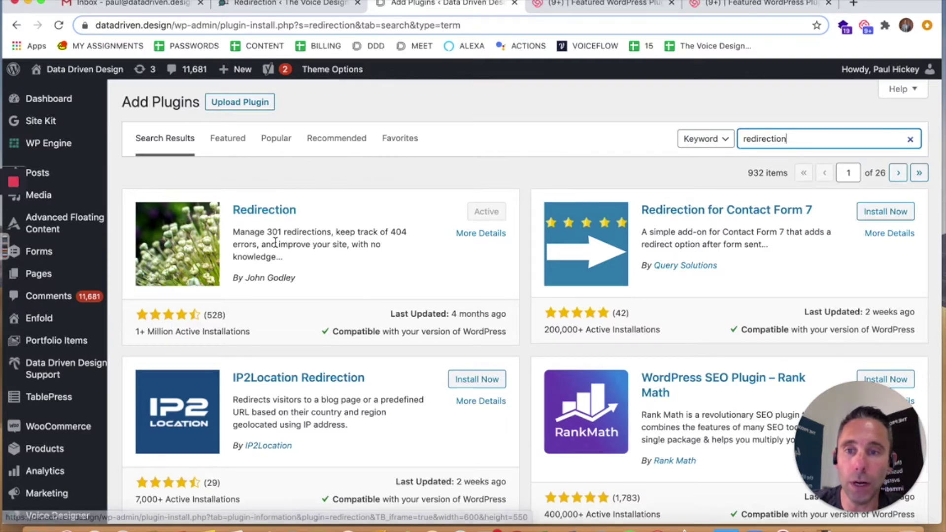
drag(300, 278, 230, 286)
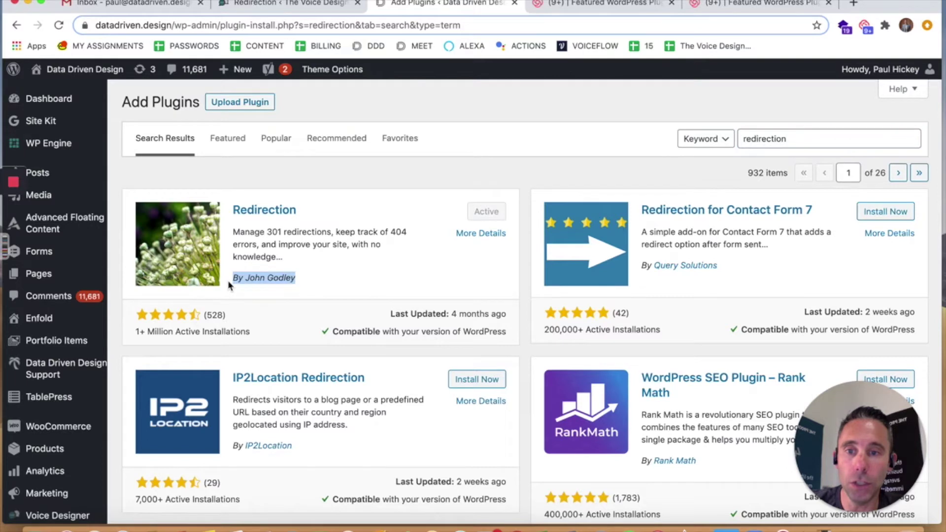
click(341, 273)
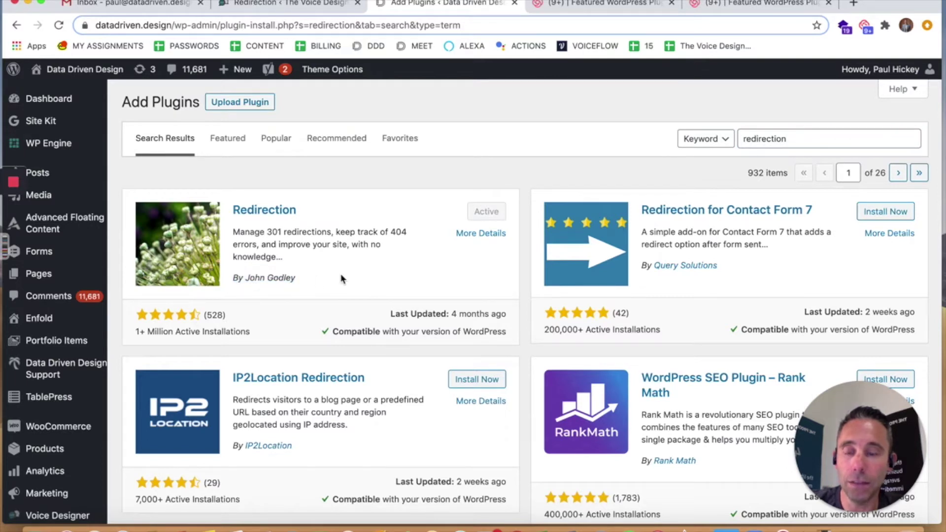
triple_click(173, 334)
click(309, 293)
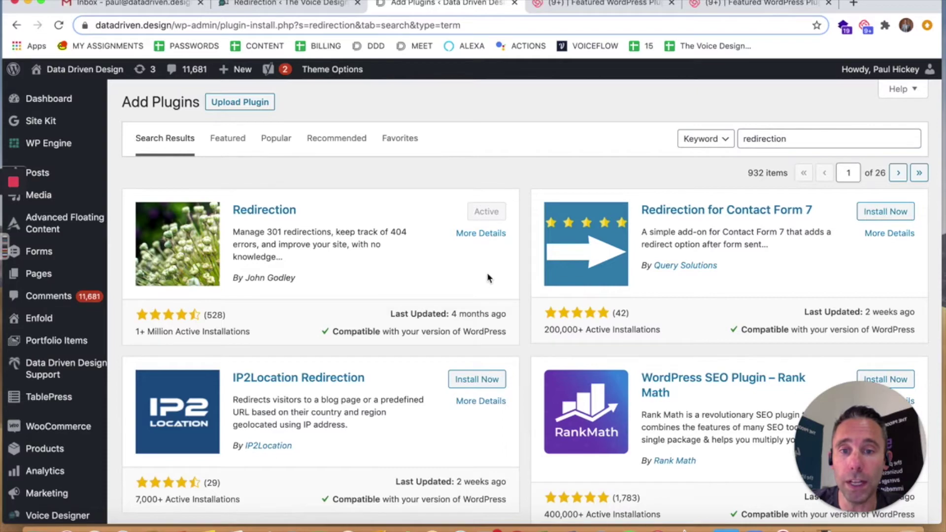
scroll(90, 377, down, 5)
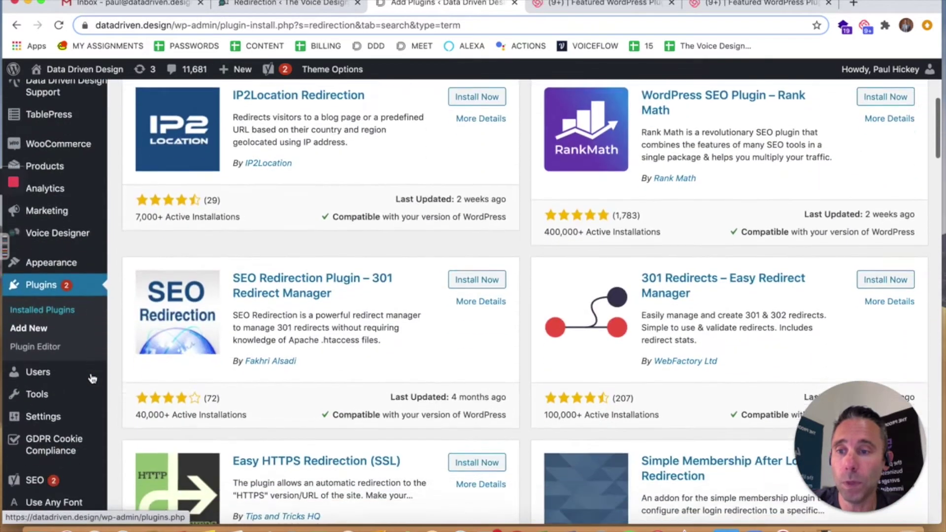
scroll(56, 312, down, 2)
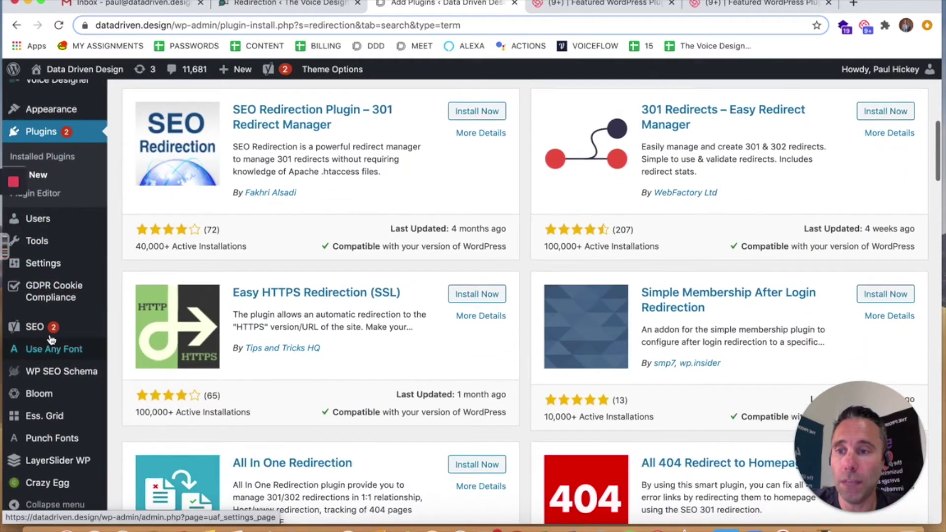
mouse_move(37, 393)
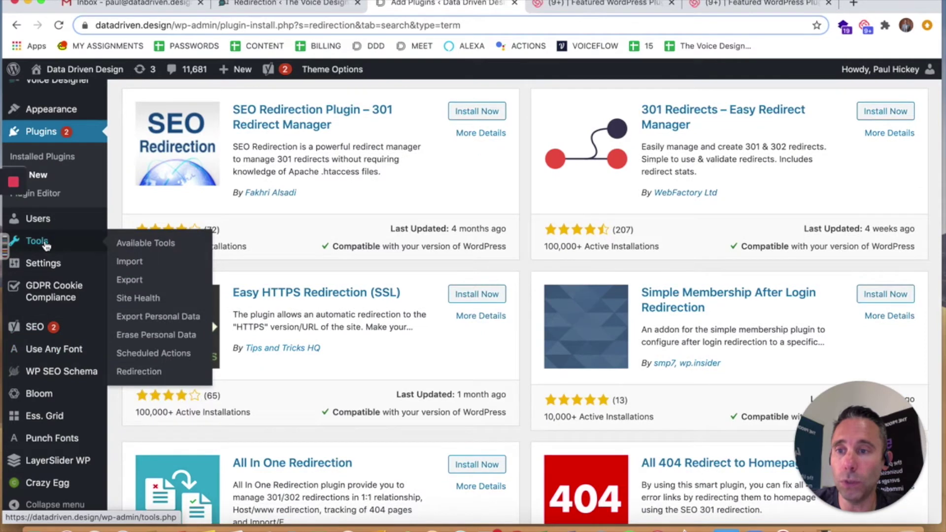
click(129, 373)
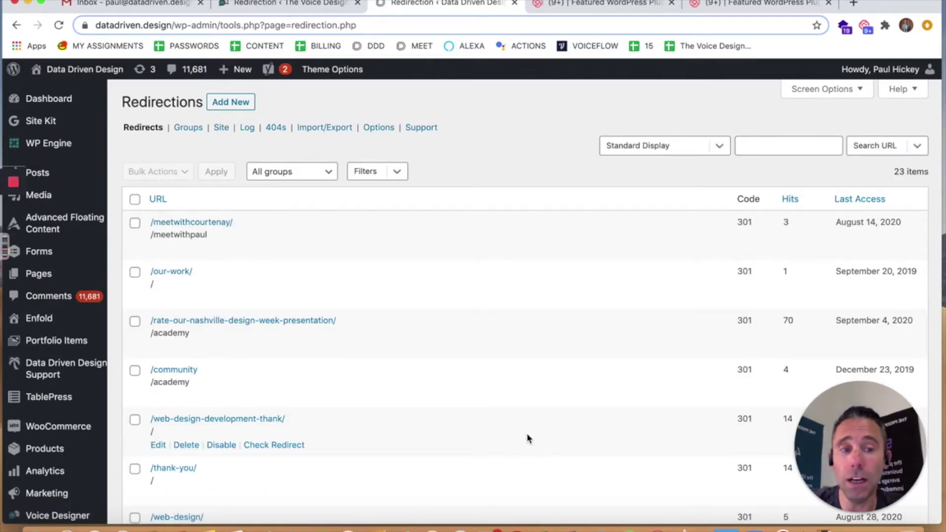
scroll(527, 436, down, 2)
scroll(527, 436, down, 1)
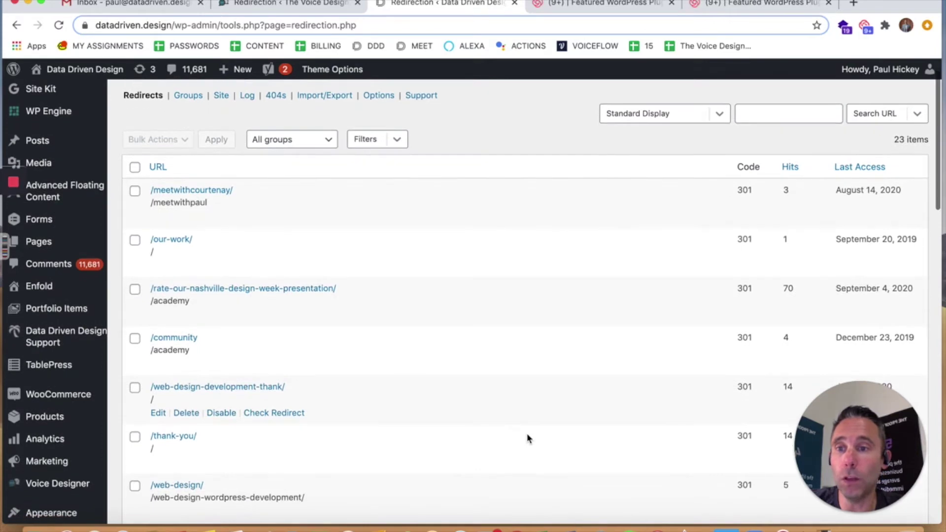
scroll(527, 439, down, 1)
scroll(527, 437, down, 1)
scroll(527, 438, down, 1)
scroll(527, 438, down, 1)
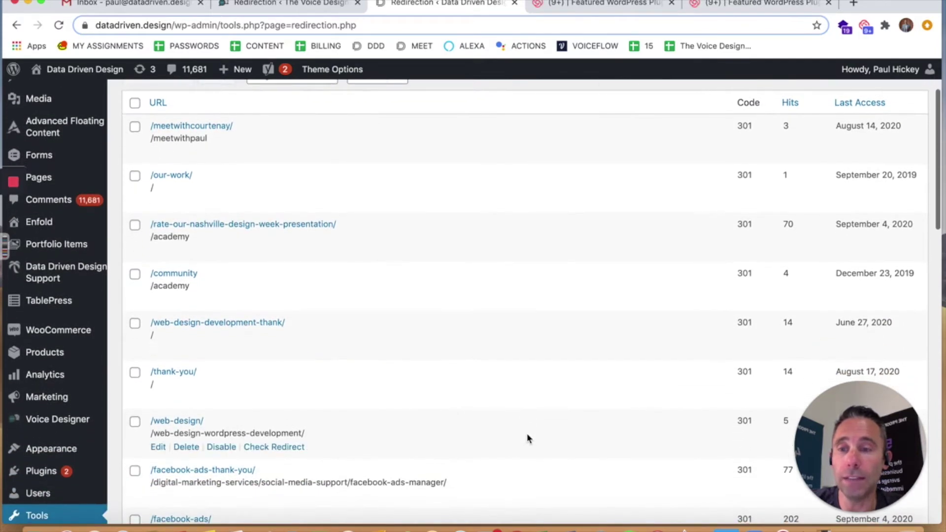
scroll(527, 438, down, 1)
scroll(526, 437, down, 1)
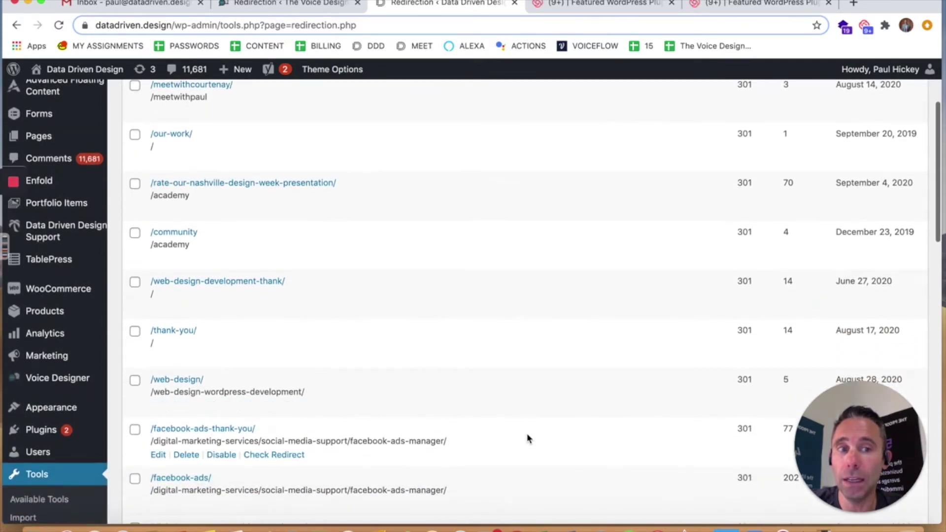
scroll(527, 439, down, 1)
scroll(527, 438, down, 2)
scroll(527, 438, down, 1)
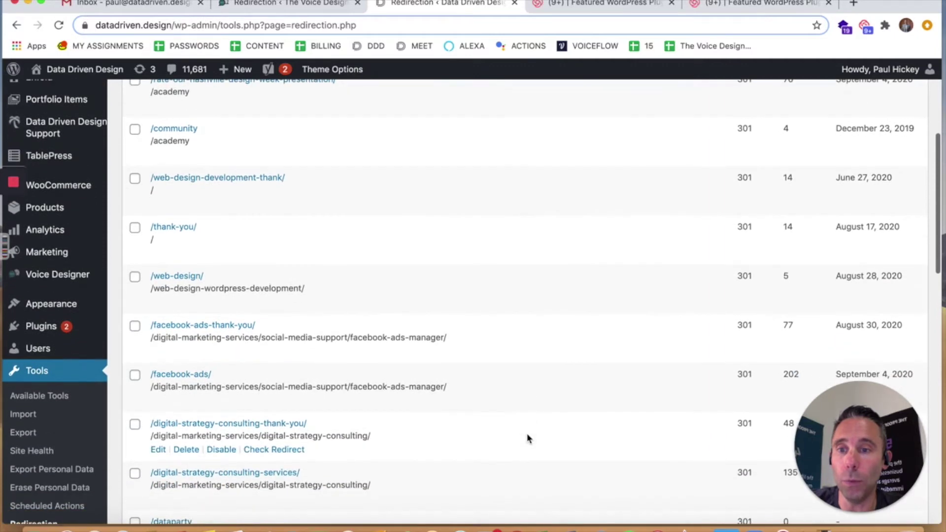
scroll(527, 438, down, 1)
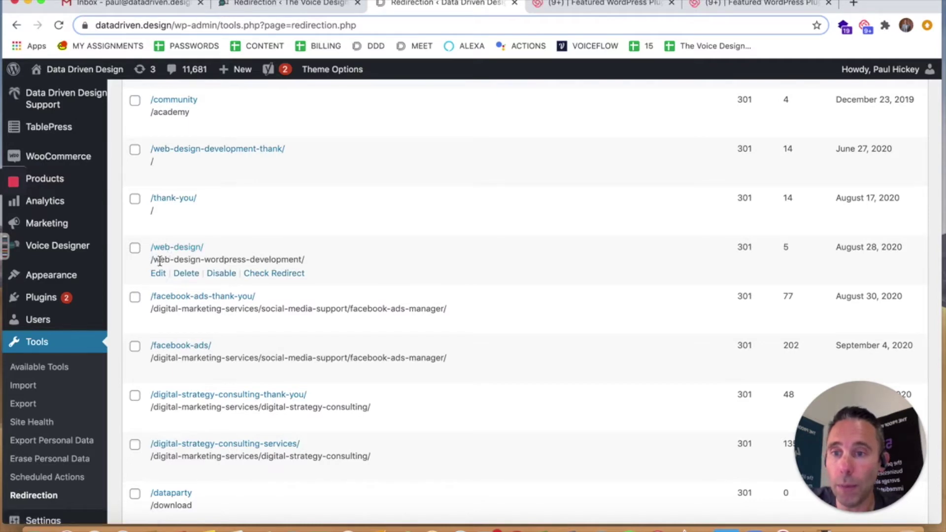
Step: Highlight the /web-design/ redirect's target and follow its link in a new tab
drag(159, 261, 298, 264)
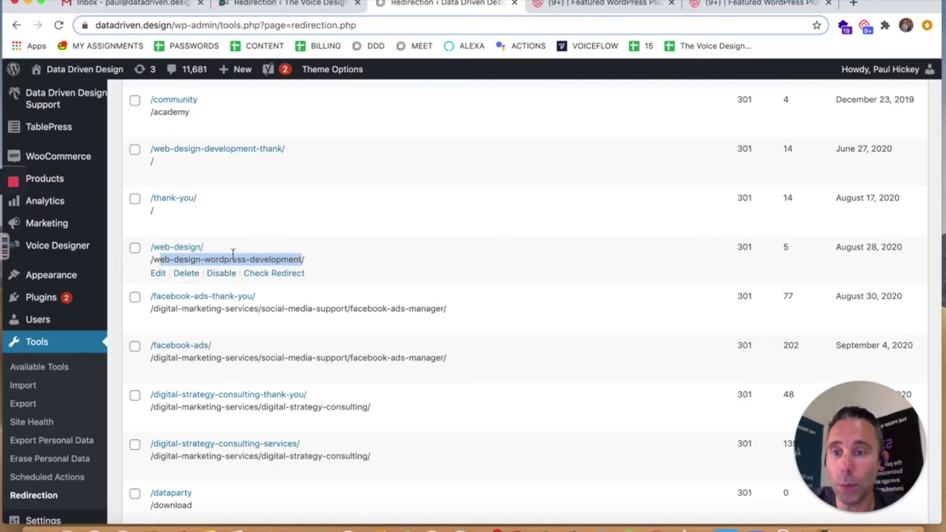
click(183, 250)
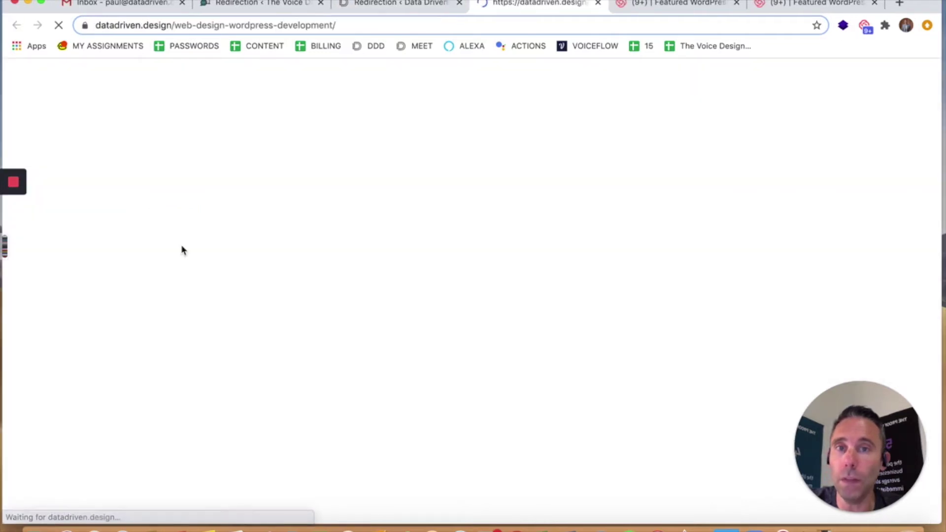
click(226, 25)
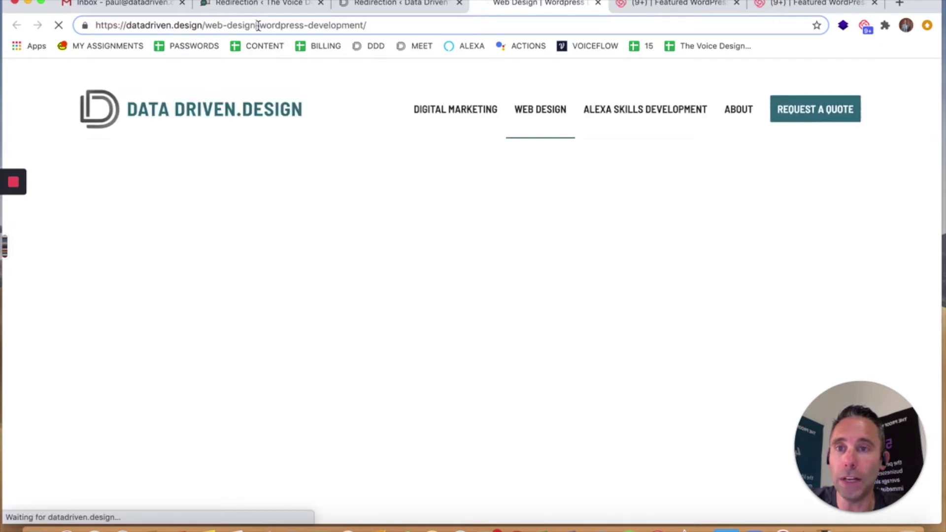
Step: Visit the shortened /web-design address, then return to the Redirection form's Source URL
drag(321, 25, 376, 25)
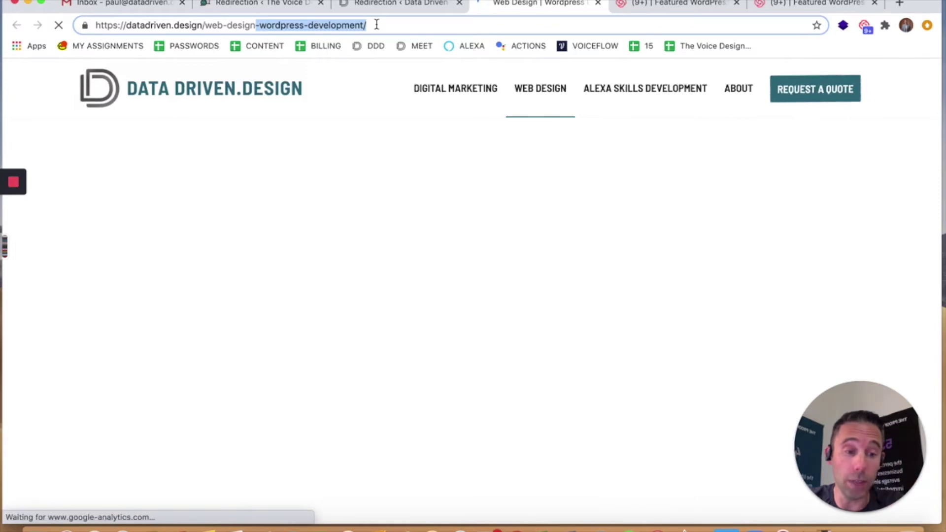
key(BackSpace)
key(Return)
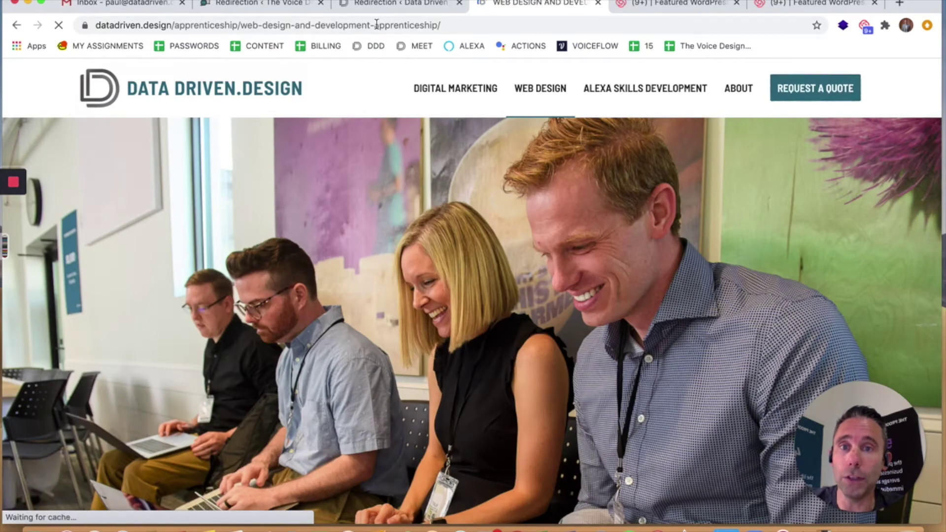
click(399, 3)
click(262, 385)
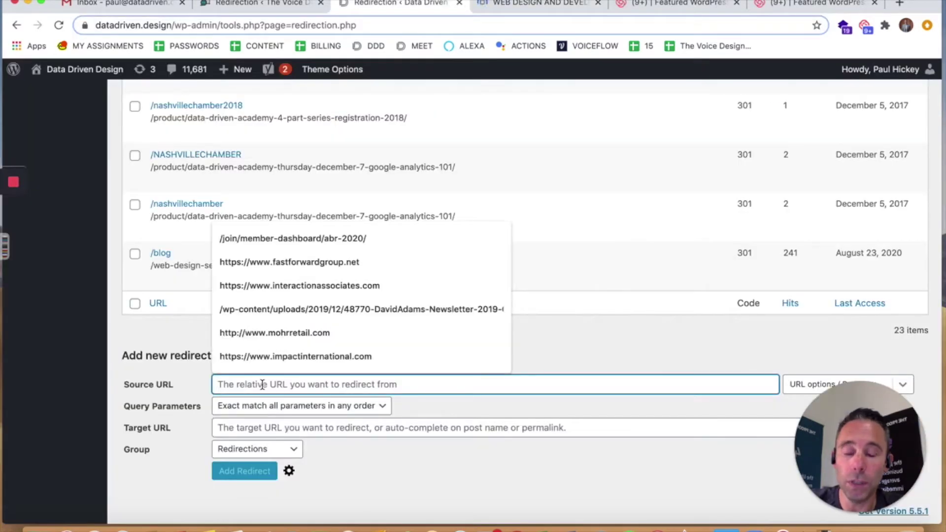
text(/old-url)
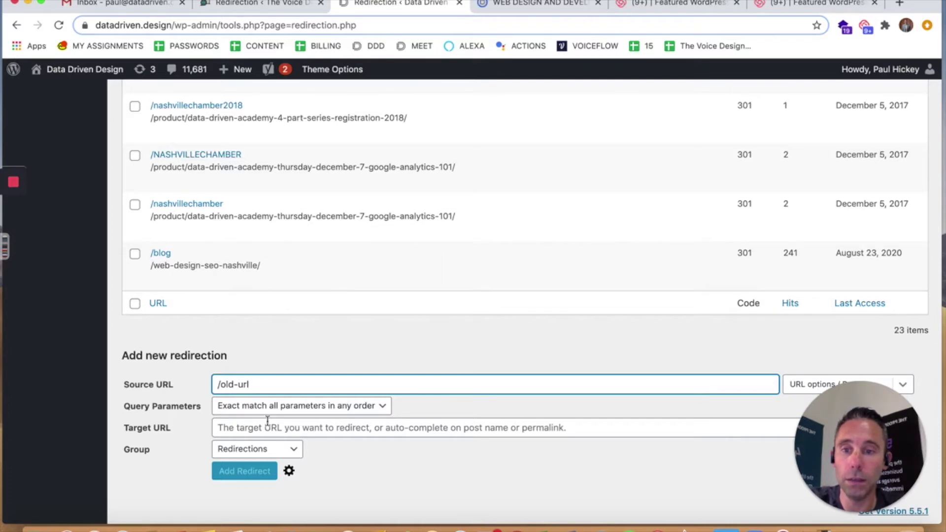
Step: Fill example /old-url and /new-url paths into the redirect form, then clear both
click(268, 431)
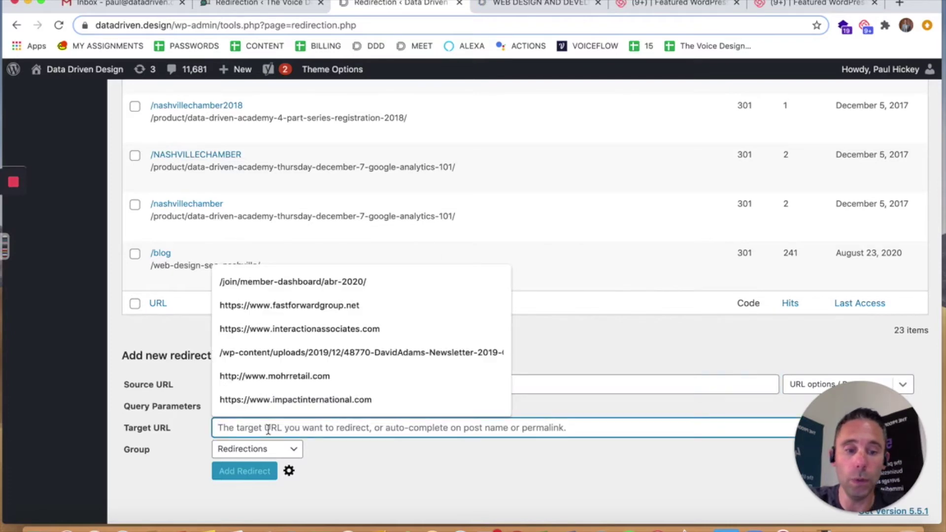
text(/new-url)
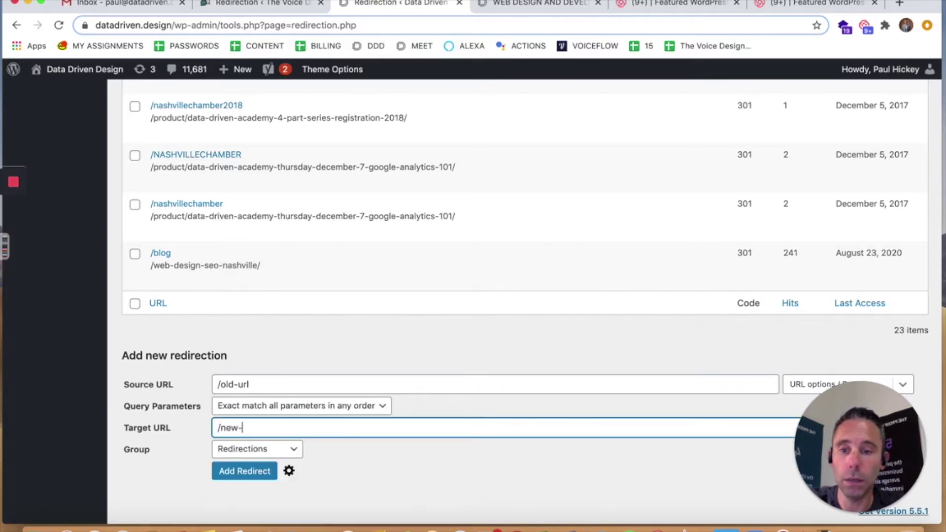
triple_click(262, 426)
key(Return)
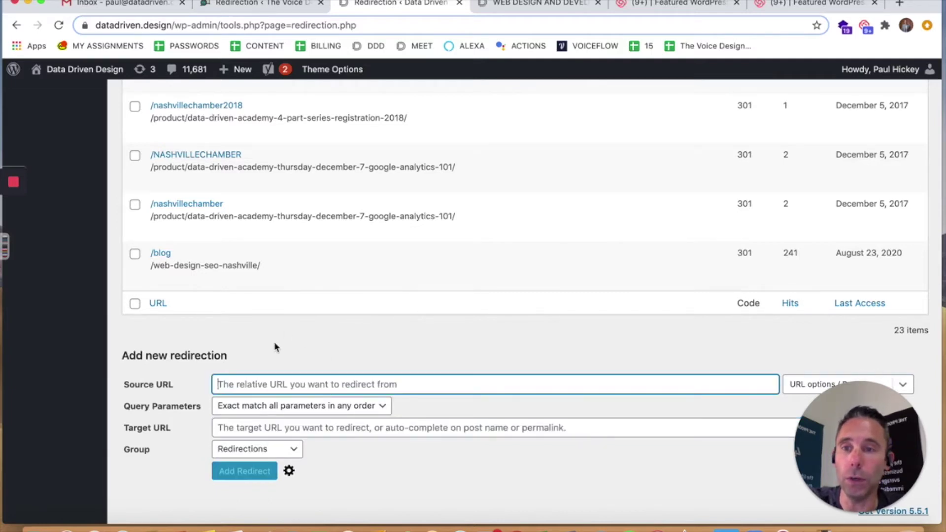
scroll(255, 178, up, 10)
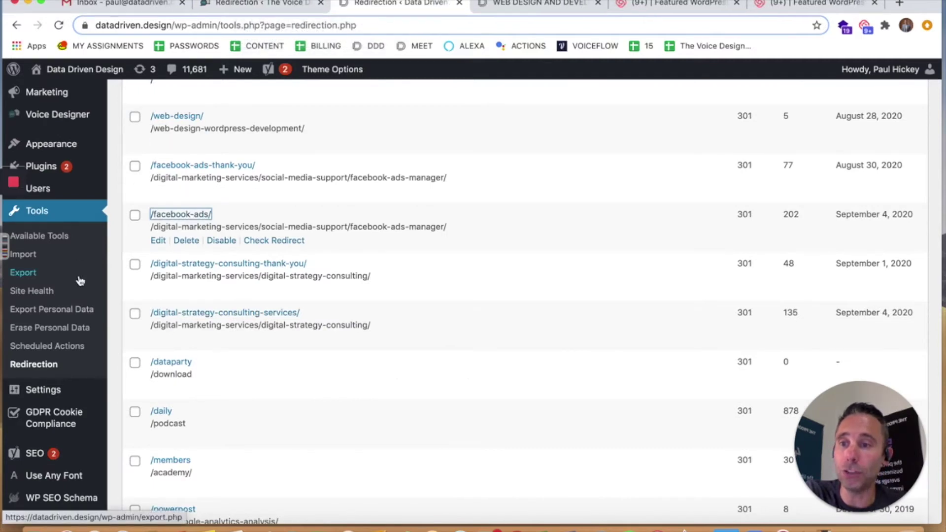
scroll(79, 281, up, 3)
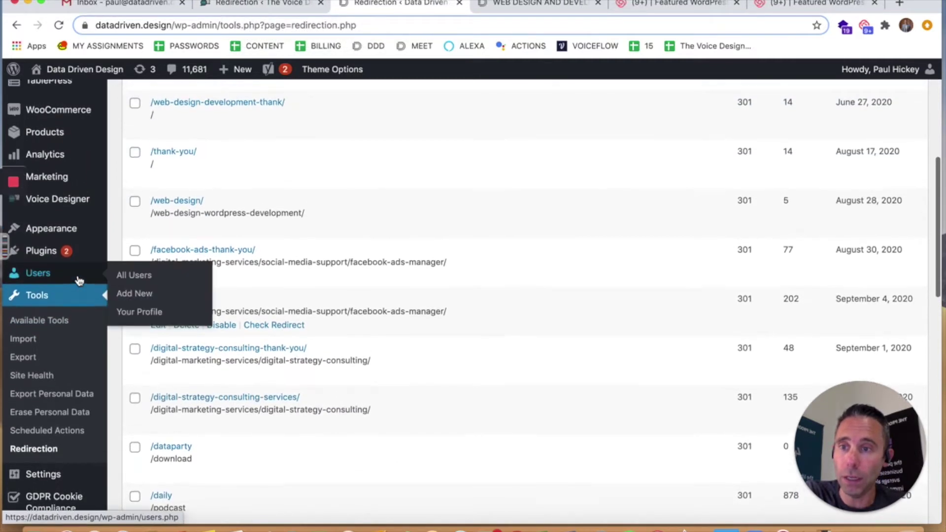
scroll(79, 281, down, 2)
scroll(80, 281, down, 1)
scroll(74, 296, down, 2)
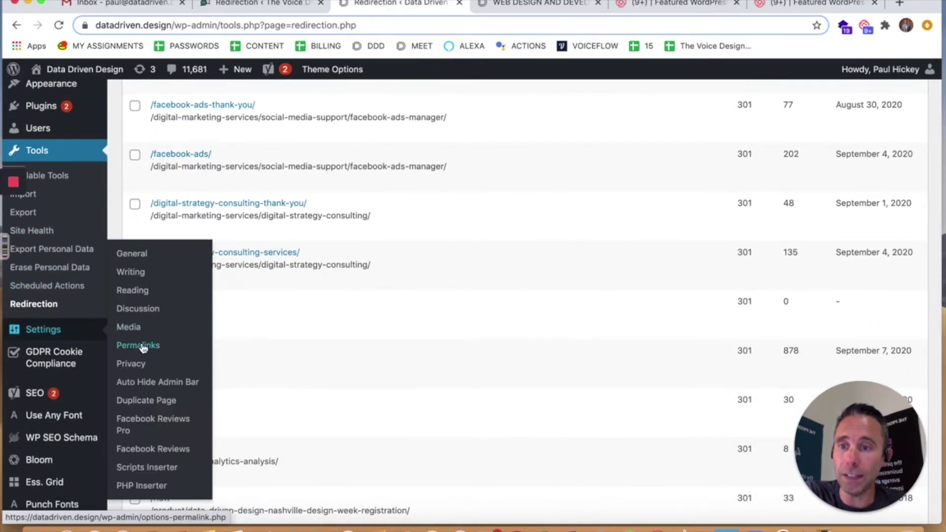
Step: Check that Permalink Settings use the Post name structure by highlighting its example URL
click(133, 345)
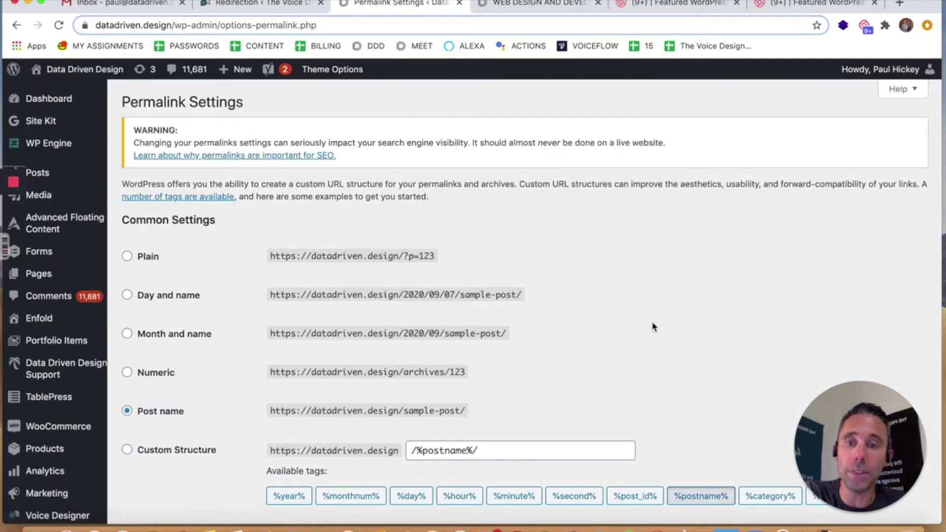
scroll(653, 327, down, 1)
scroll(652, 327, down, 1)
scroll(653, 327, down, 1)
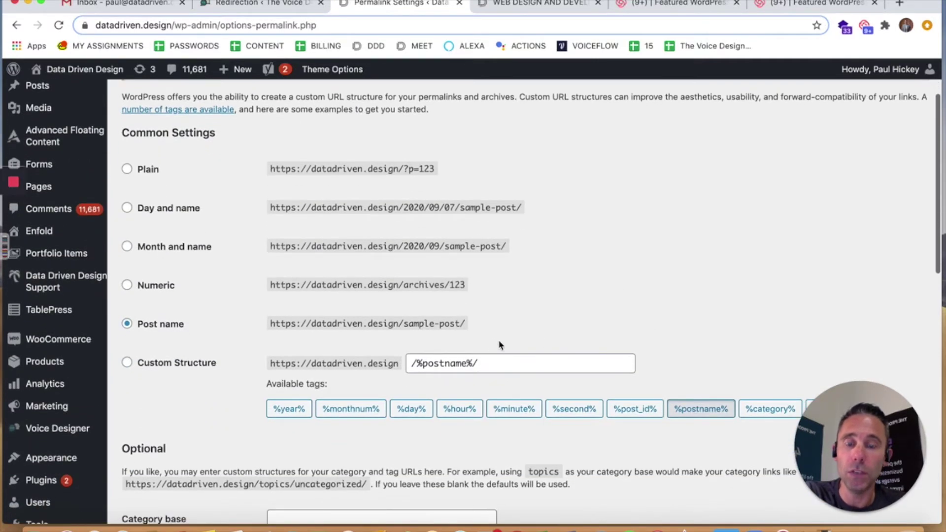
triple_click(436, 323)
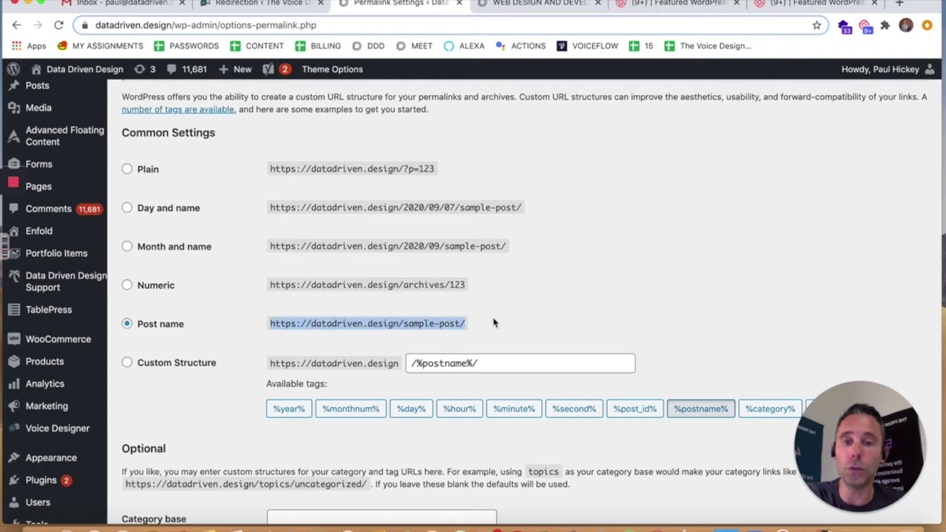
click(438, 326)
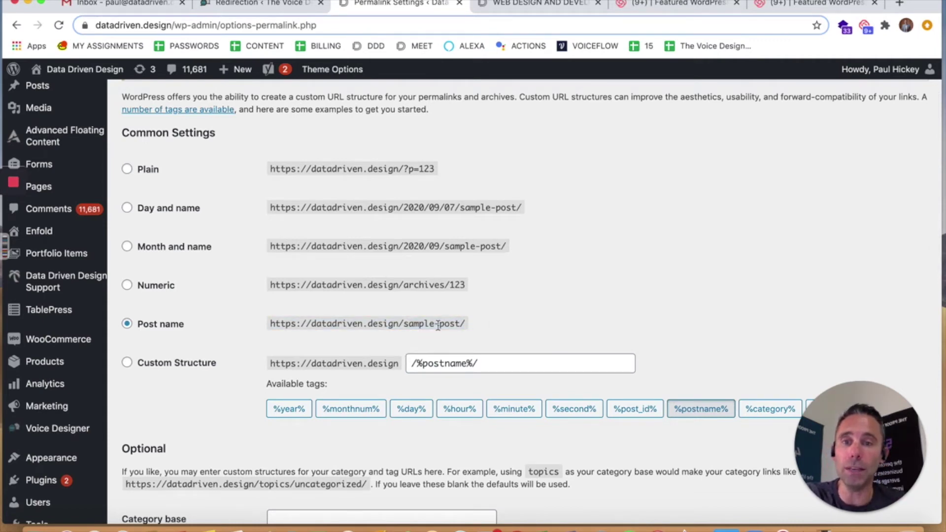
triple_click(400, 323)
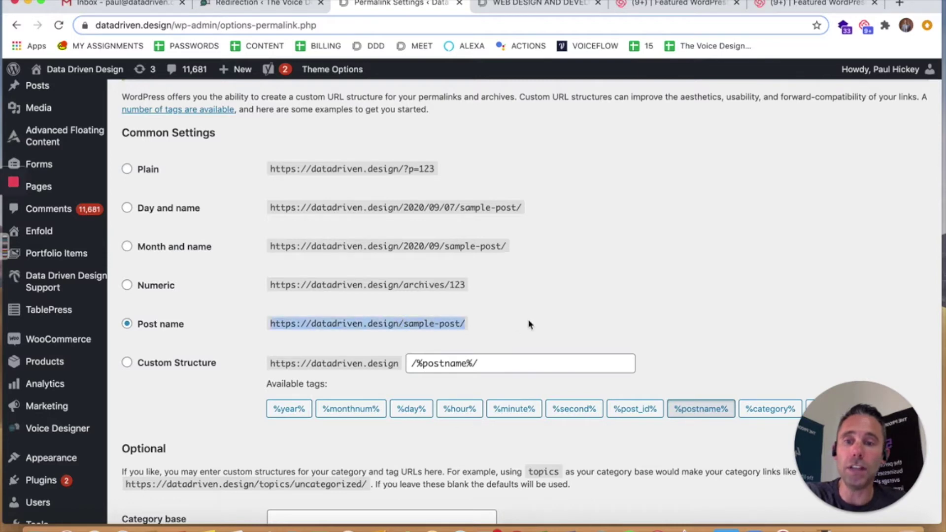
click(528, 318)
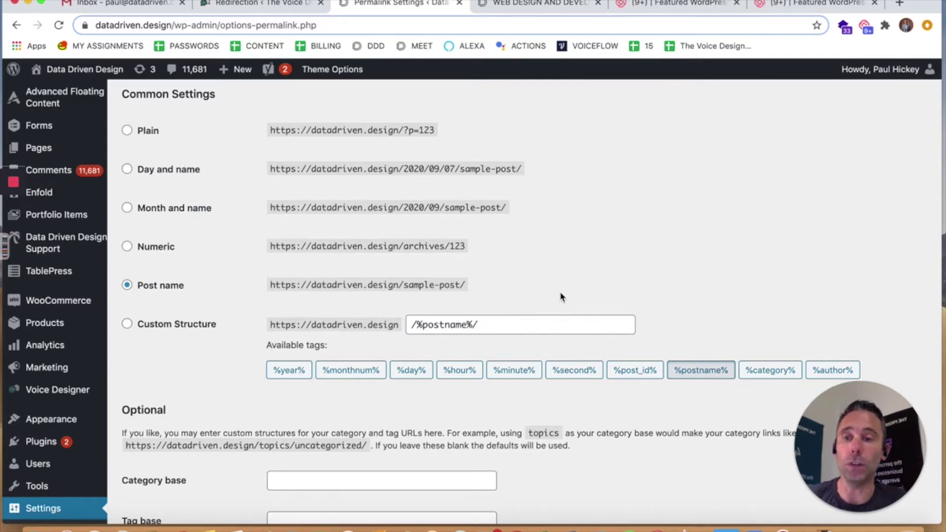
triple_click(426, 286)
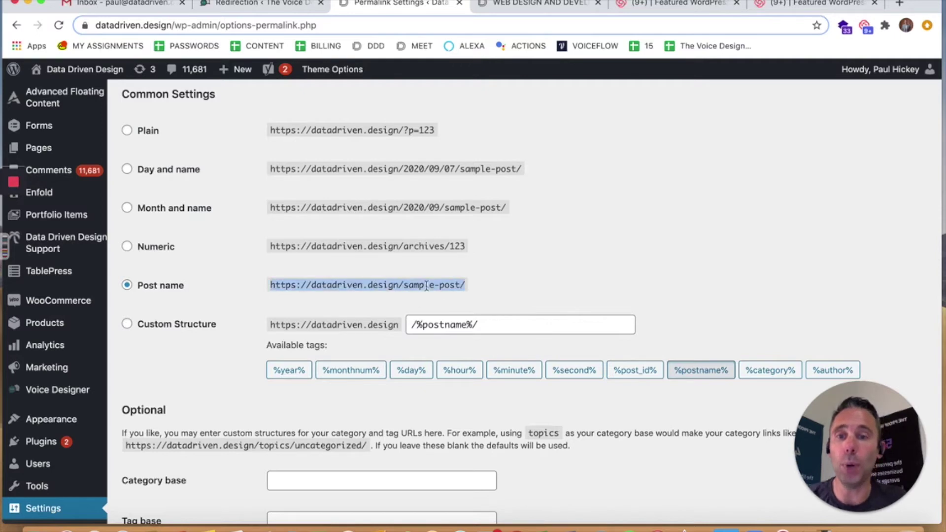
click(507, 289)
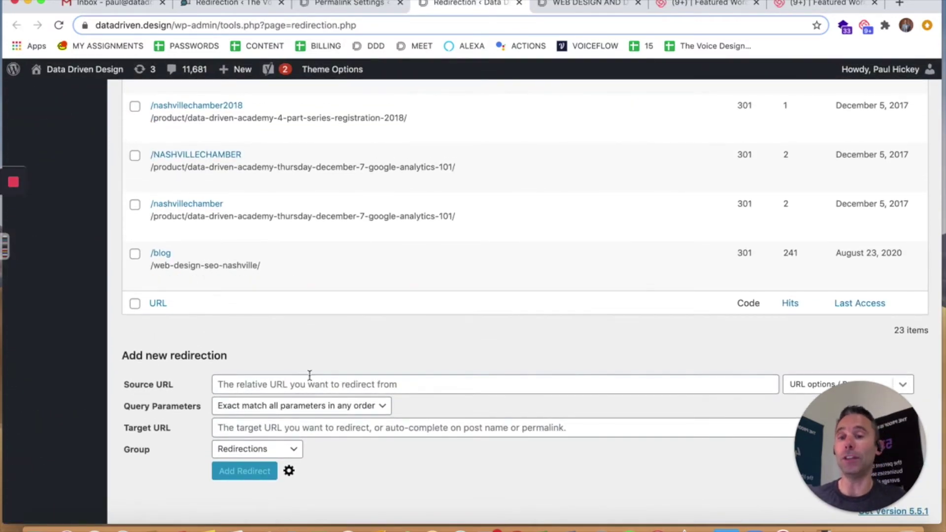
click(293, 382)
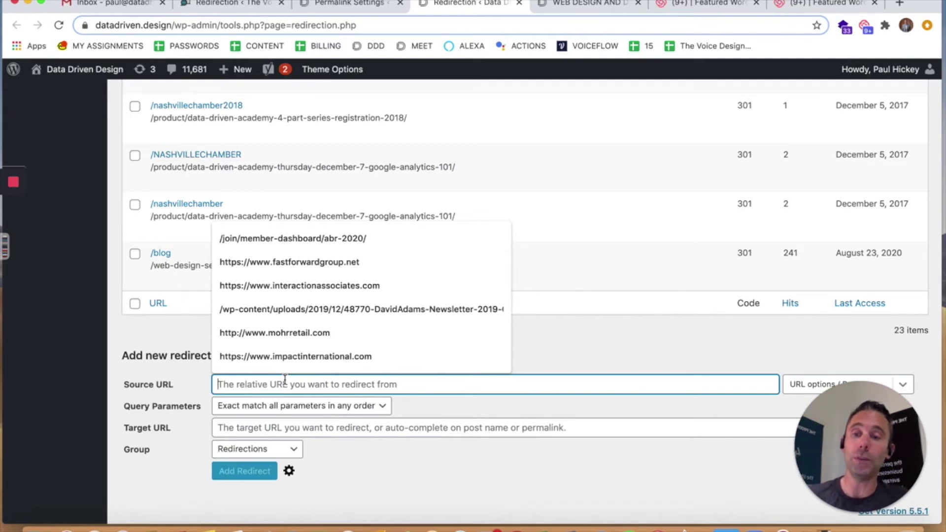
click(292, 424)
click(391, 467)
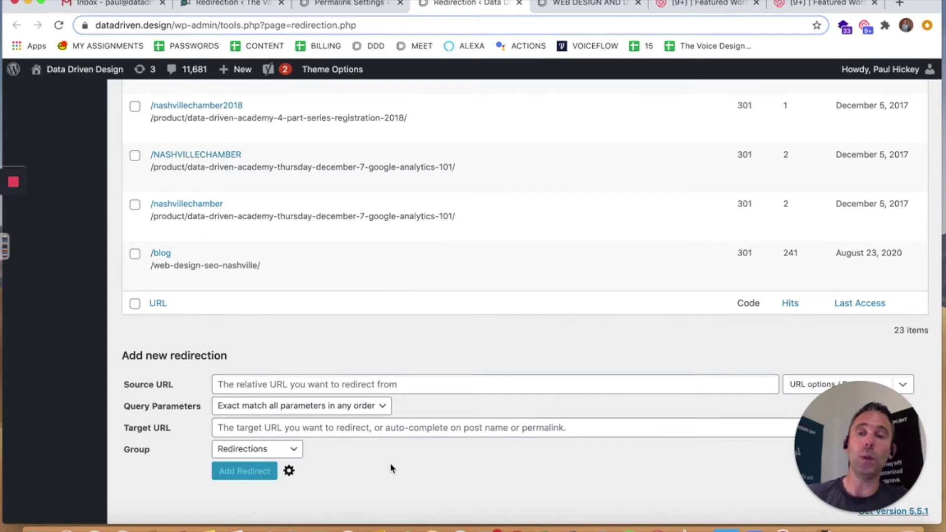
click(219, 5)
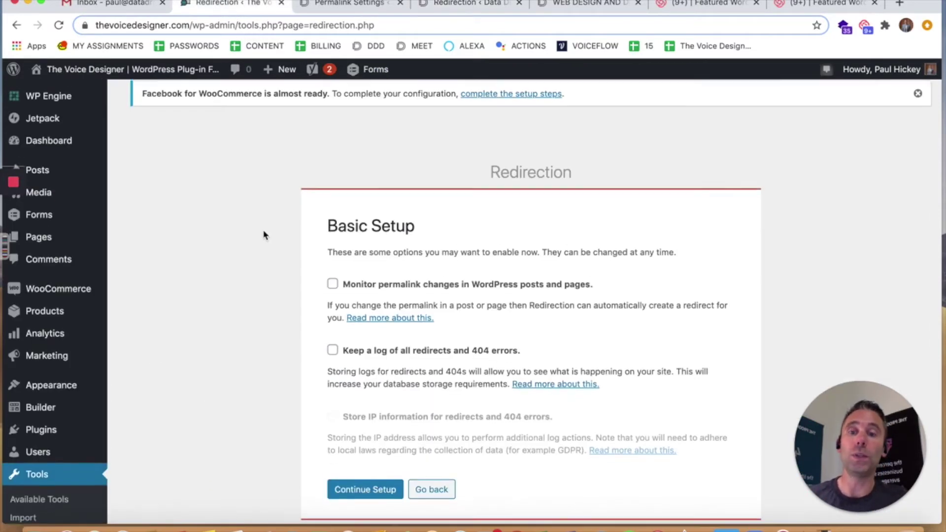
scroll(264, 235, down, 2)
scroll(295, 240, down, 1)
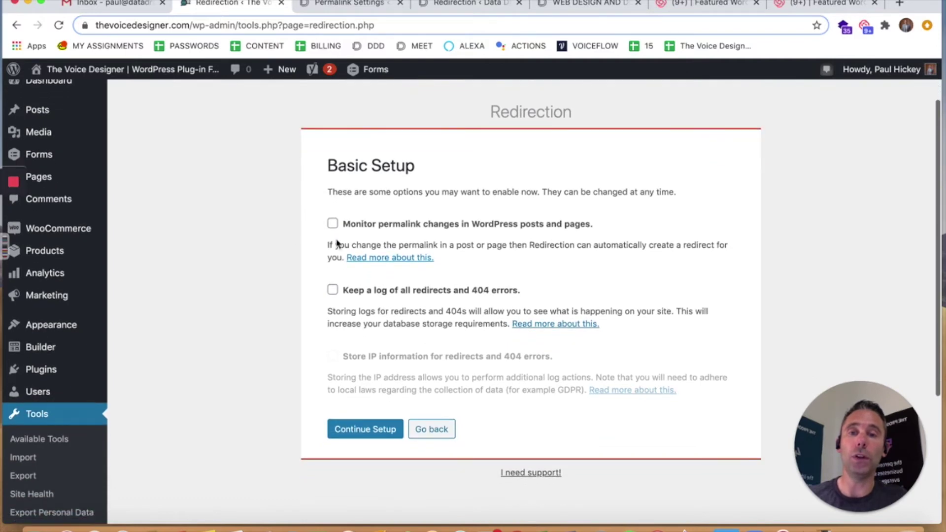
Step: Tick 'Monitor permalink changes in WordPress posts and pages' in The Voice Designer's setup
click(334, 226)
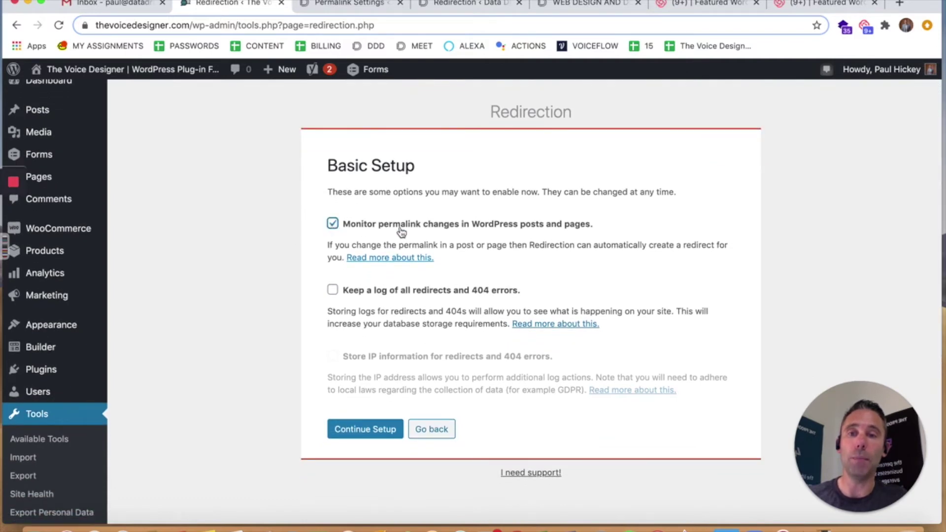
double_click(394, 226)
triple_click(478, 227)
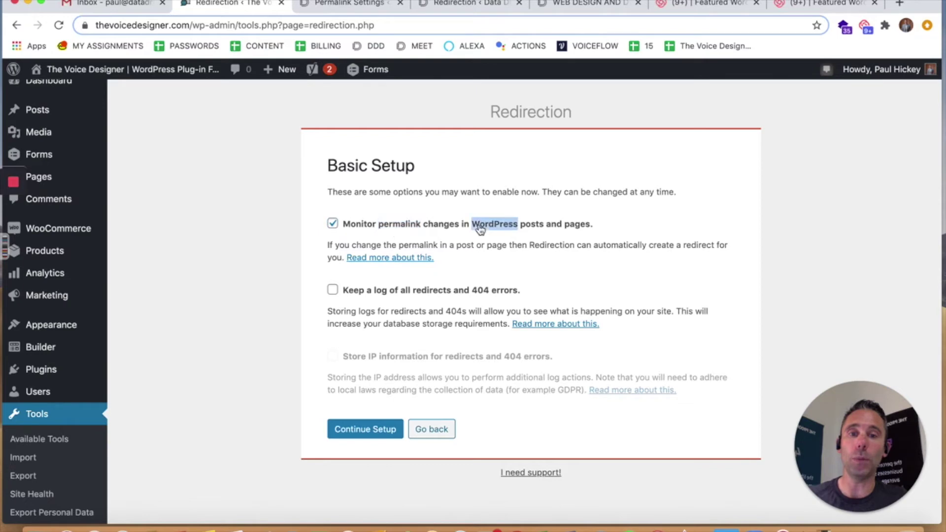
click(333, 225)
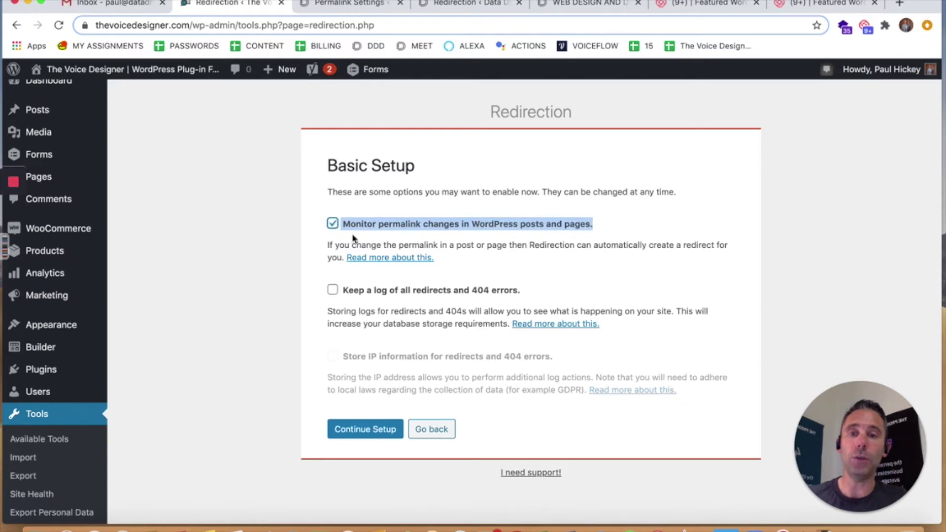
click(803, 229)
double_click(605, 246)
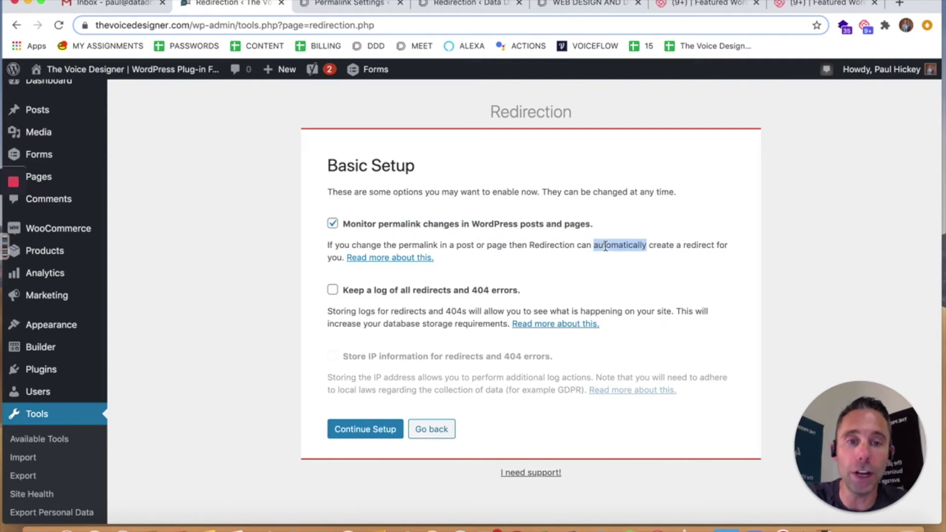
triple_click(606, 246)
click(714, 242)
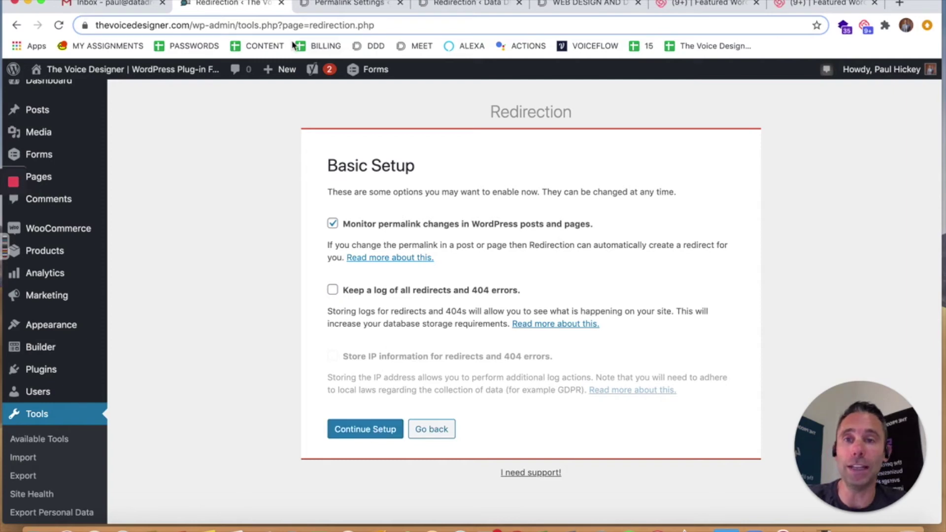
click(339, 8)
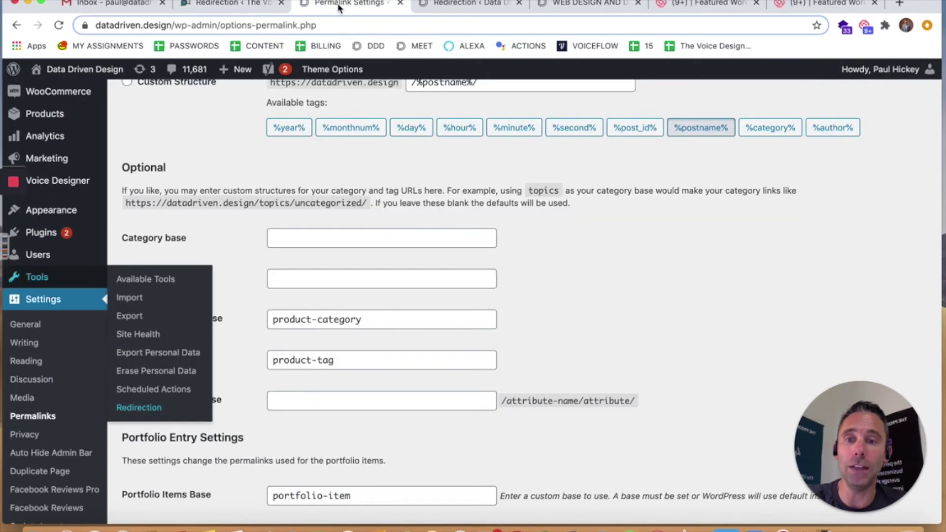
scroll(606, 236, up, 5)
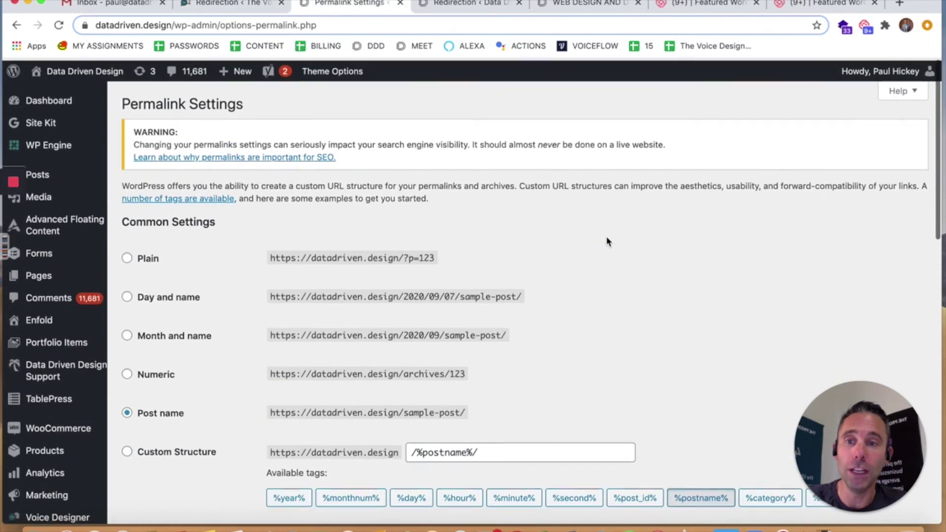